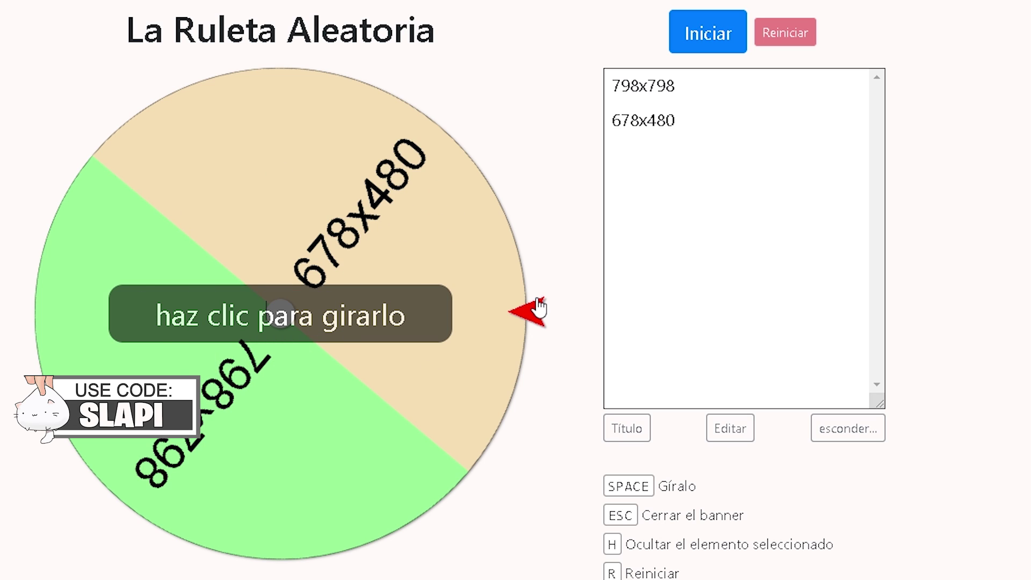
Spin La Ruleta Aleatoria's wheel holding 798x798 and 678x480
{"action": "left_click", "coordinate": [399, 329]}
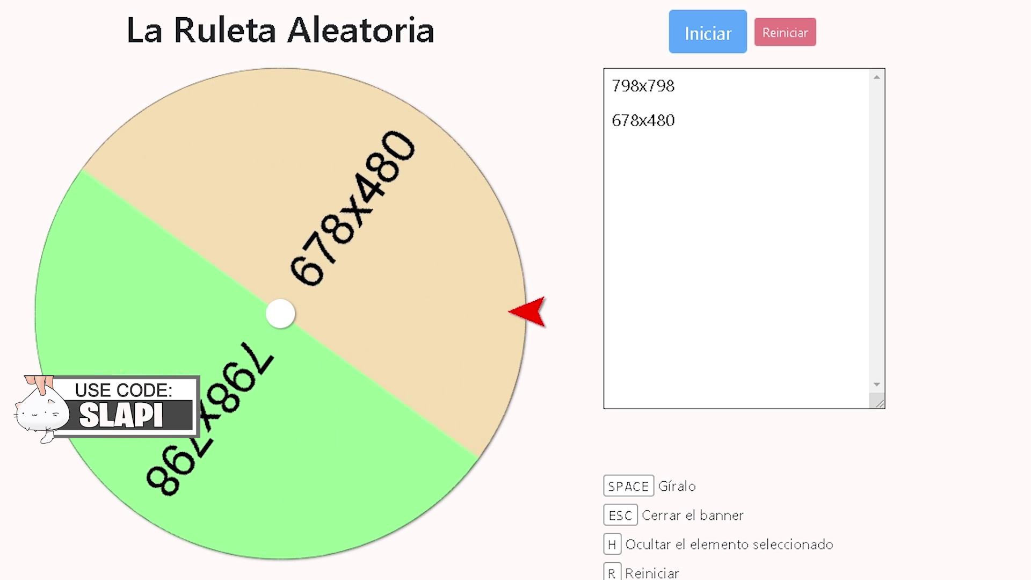
Drop the winning 678x480 off the wheel and select its line in the entry list
{"action": "left_click", "coordinate": [693, 122]}
{"action": "left_click_drag", "start_coordinate": [693, 122], "coordinate": [612, 120]}
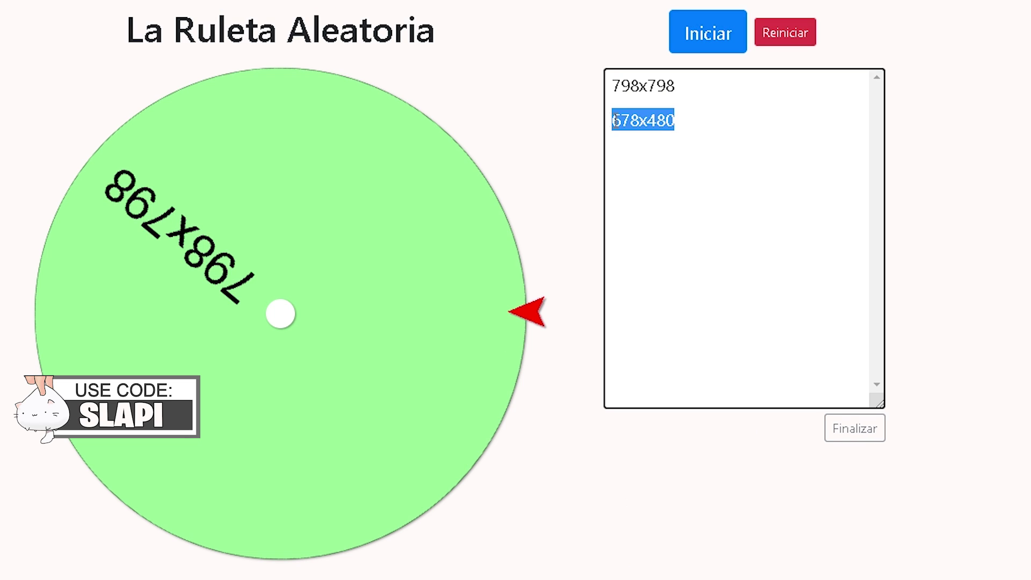
{"action": "left_click", "coordinate": [744, 148]}
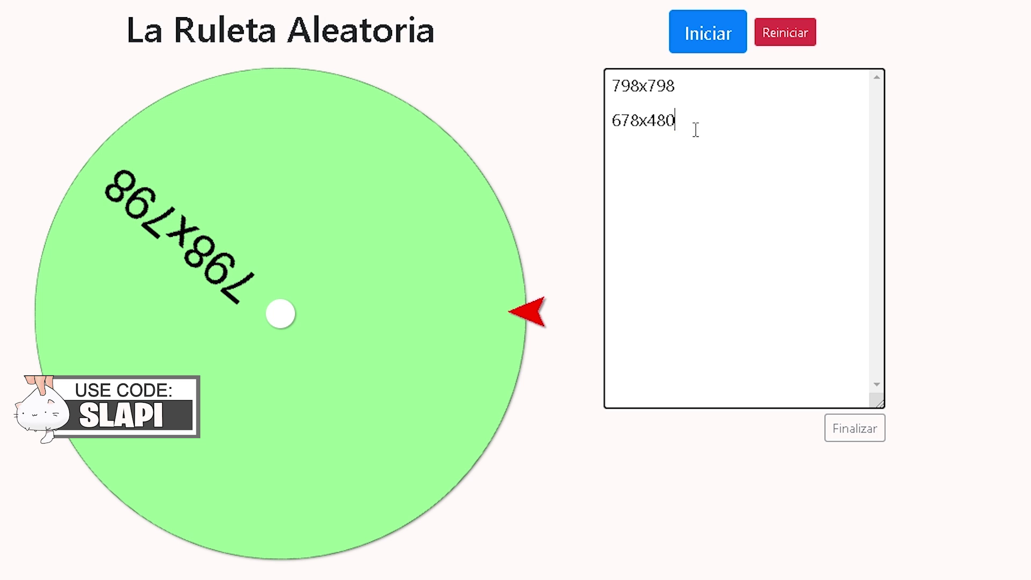
{"action": "left_click_drag", "start_coordinate": [695, 130], "coordinate": [516, 124]}
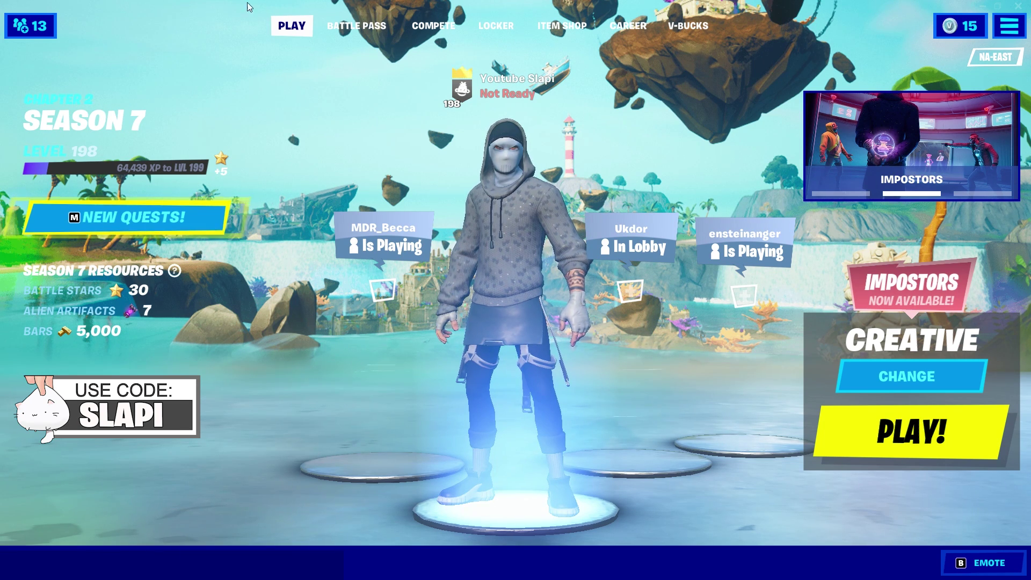
{"action": "left_click", "coordinate": [560, 28]}
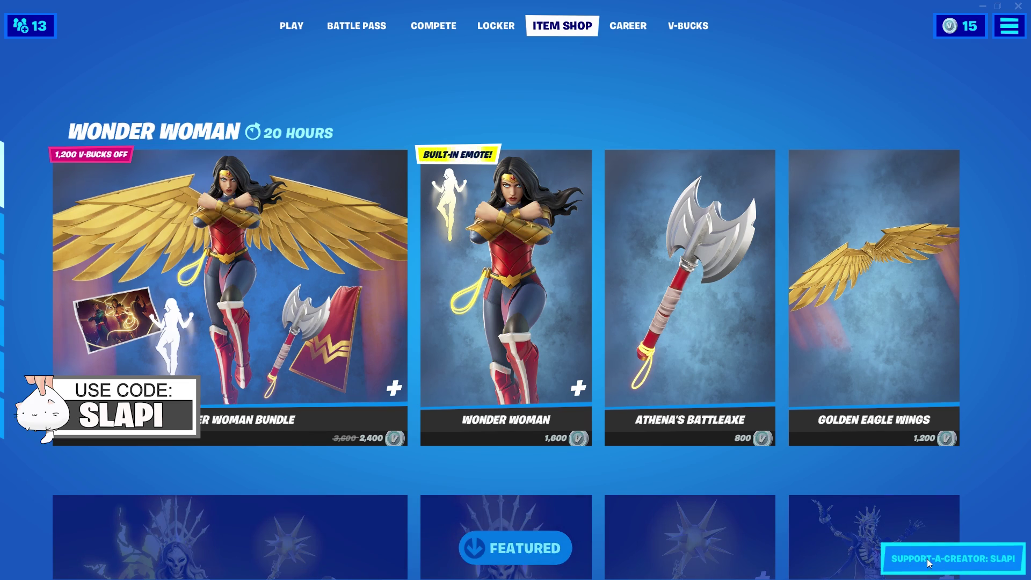
{"action": "left_click", "coordinate": [964, 557]}
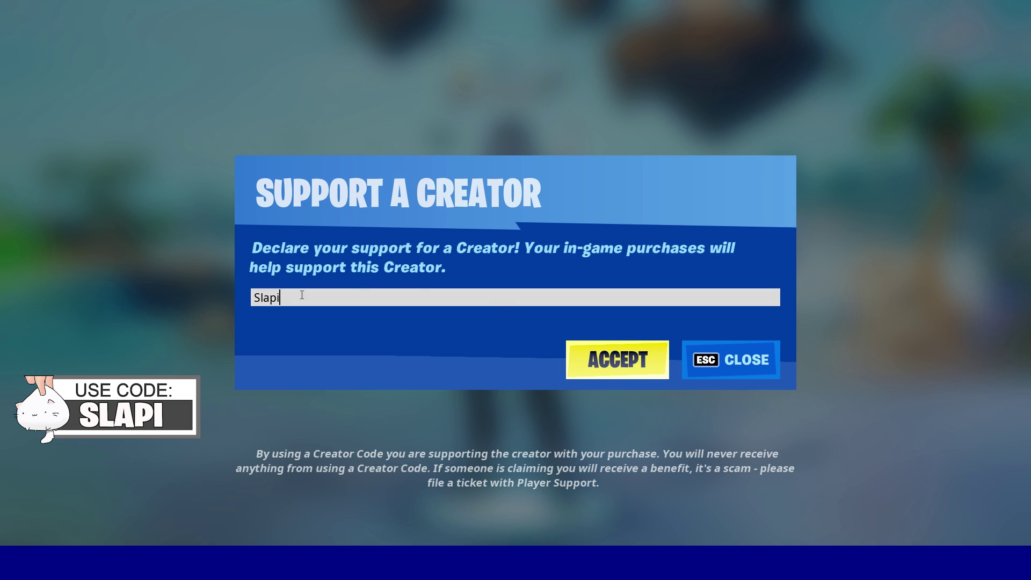
{"action": "type", "text": "Slapi"}
{"action": "key", "text": "Escape"}
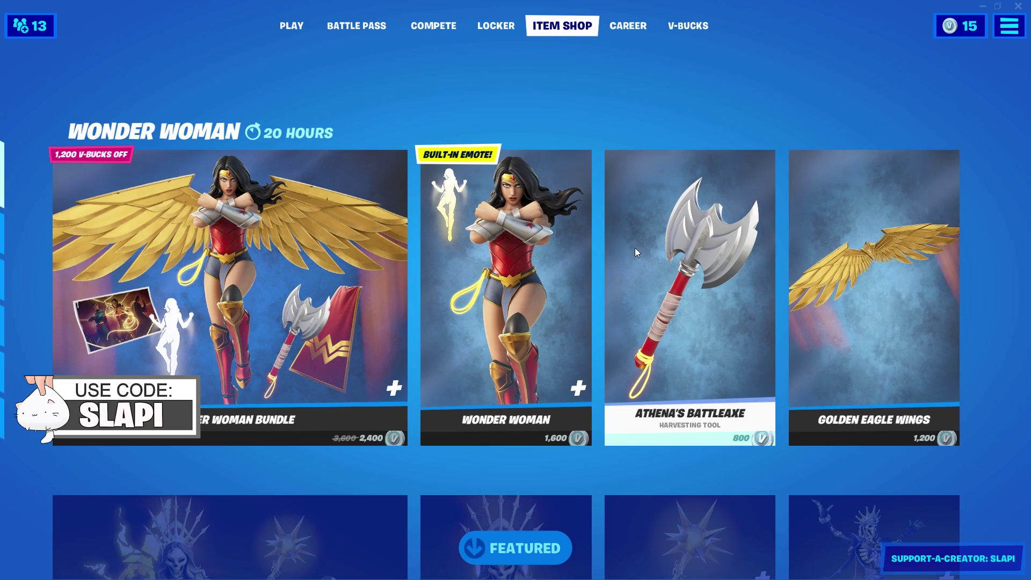
{"action": "left_click", "coordinate": [294, 27]}
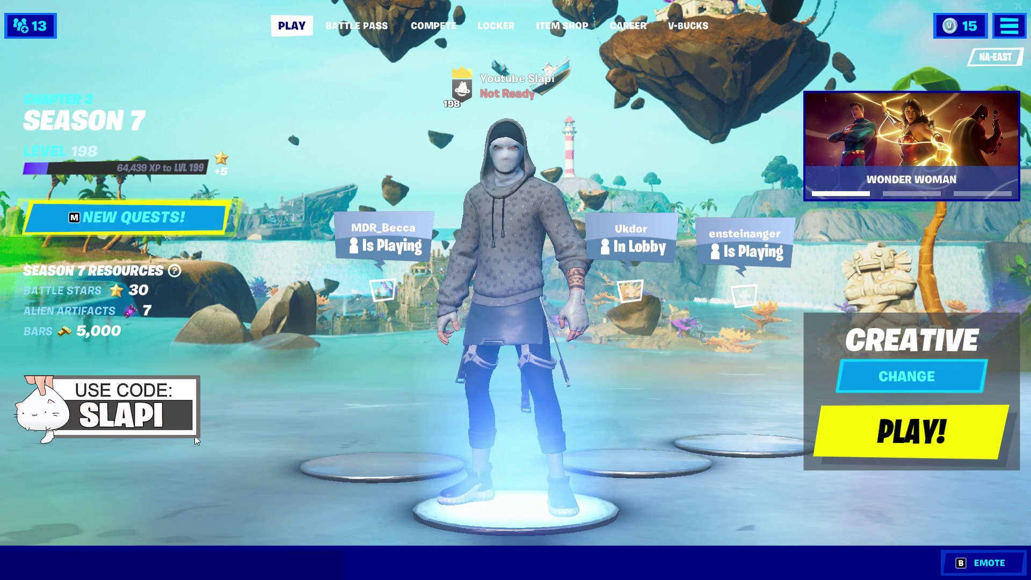
Open Fortnite's main menu and go to its settings
{"action": "key", "text": "Escape"}
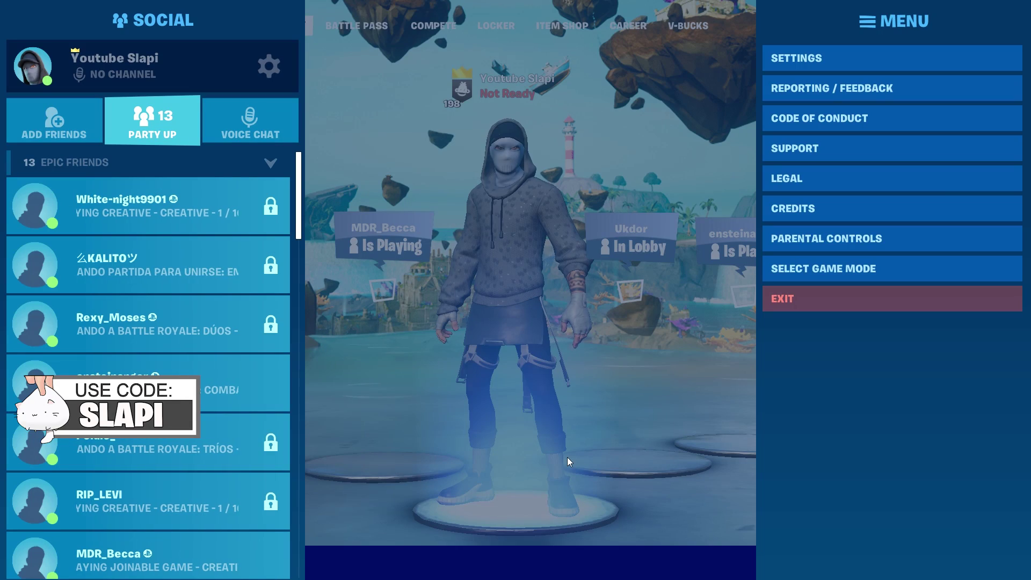
{"action": "left_click", "coordinate": [790, 64]}
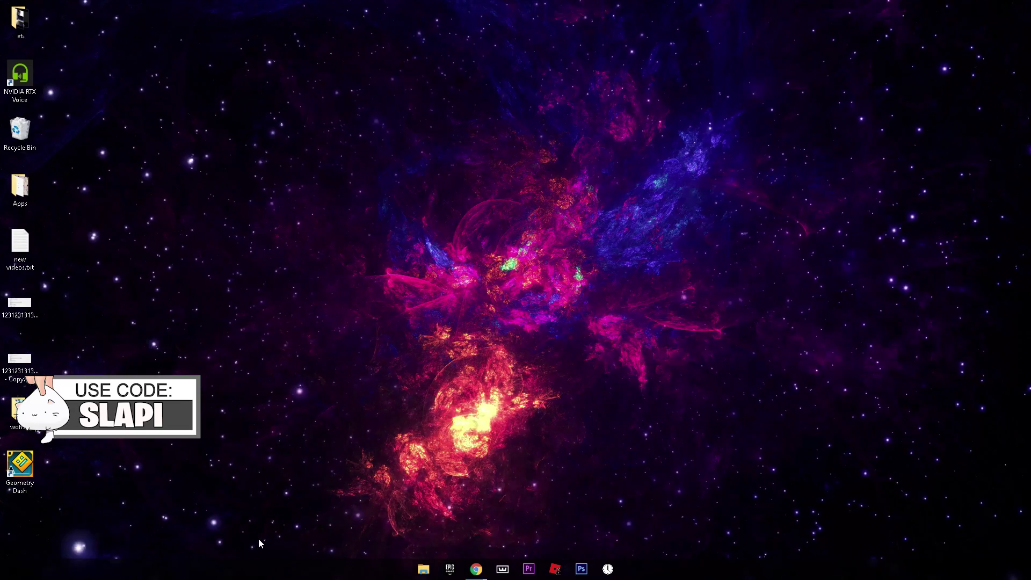
Launch the Run box, centre it on screen, and open the appdata folder from it
{"action": "key", "text": "super"}
{"action": "left_click", "coordinate": [655, 385]}
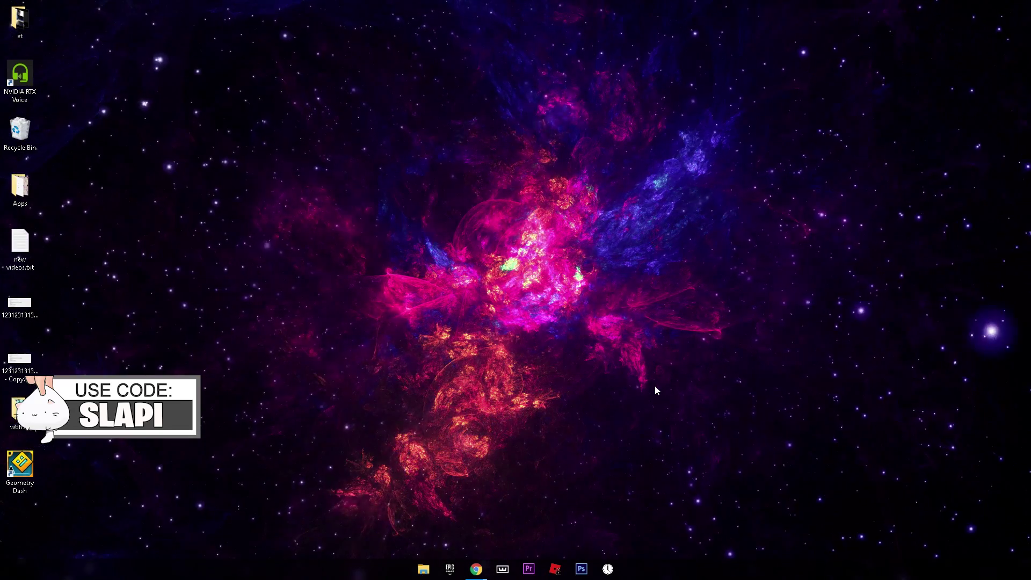
{"action": "key", "text": "super+r"}
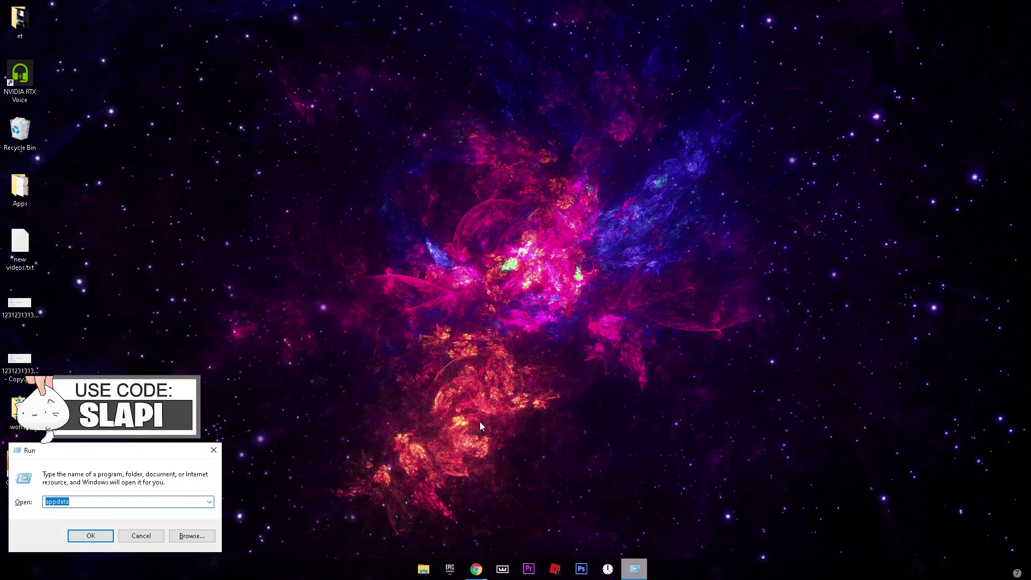
{"action": "left_click_drag", "start_coordinate": [84, 451], "coordinate": [629, 137]}
{"action": "left_click_drag", "start_coordinate": [695, 145], "coordinate": [537, 236]}
{"action": "left_click", "coordinate": [601, 227]}
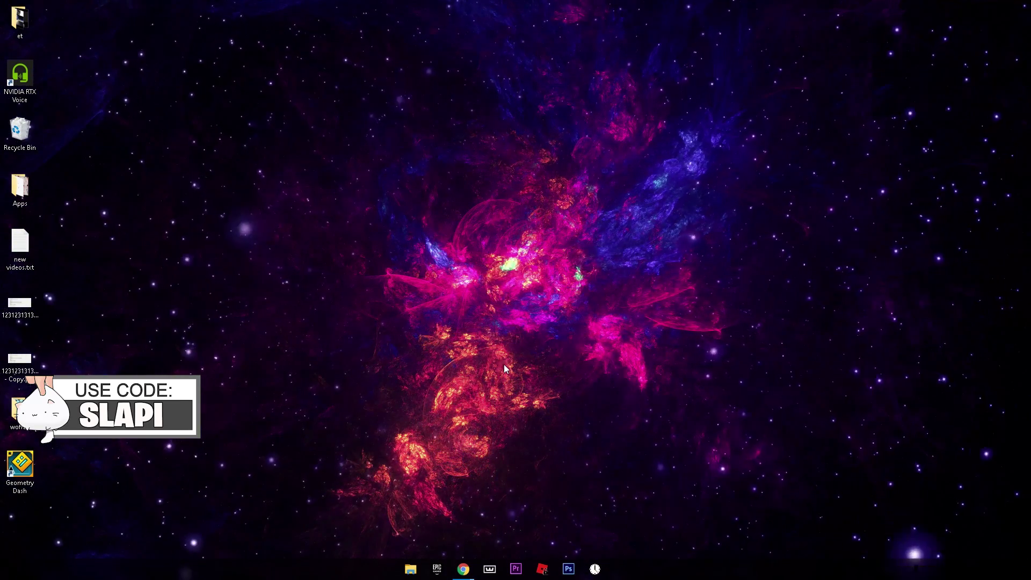
{"action": "key", "text": "super"}
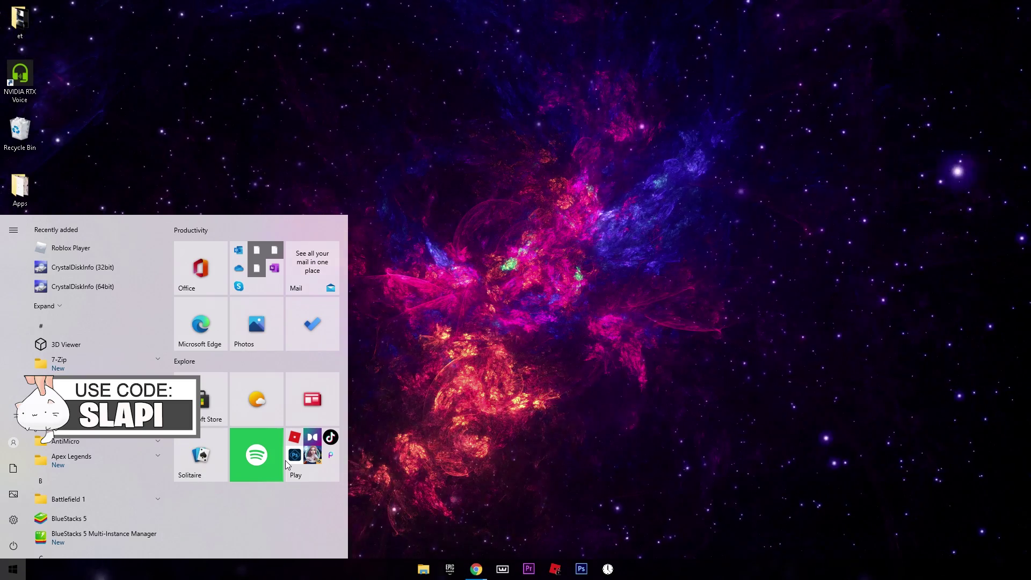
{"action": "type", "text": "run"}
{"action": "key", "text": "Return"}
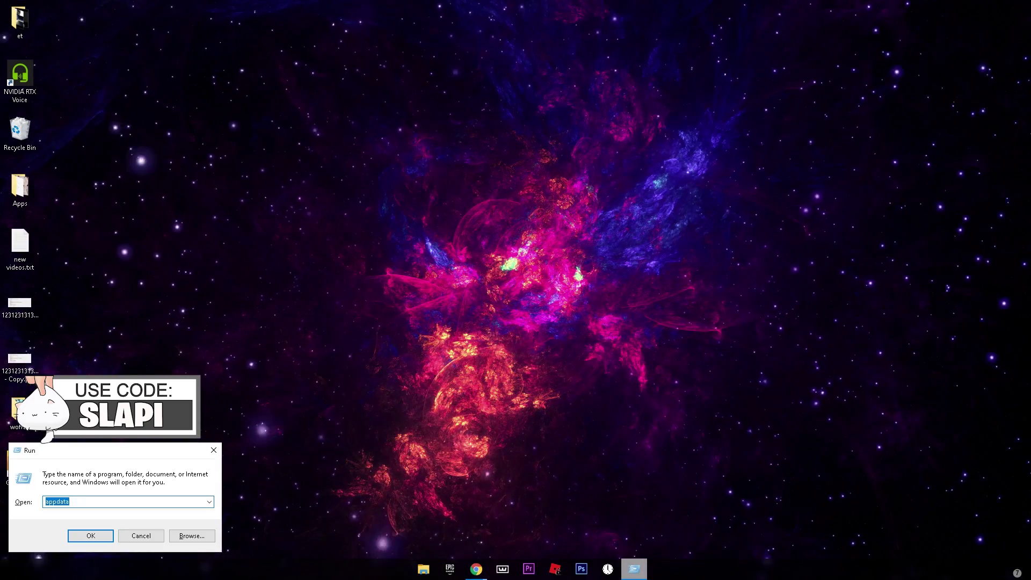
{"action": "left_click_drag", "start_coordinate": [131, 454], "coordinate": [517, 220]}
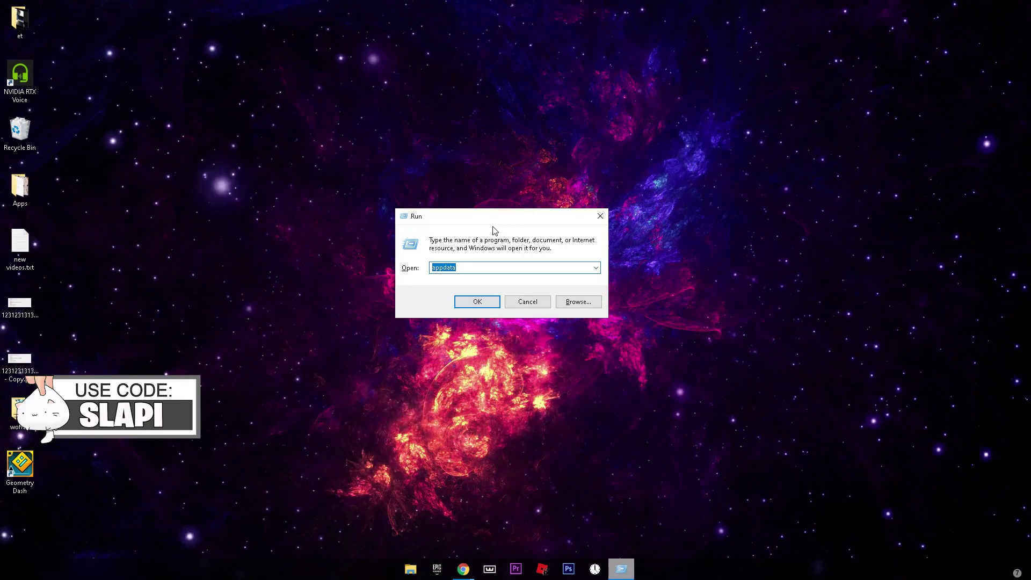
{"action": "left_click", "coordinate": [477, 302]}
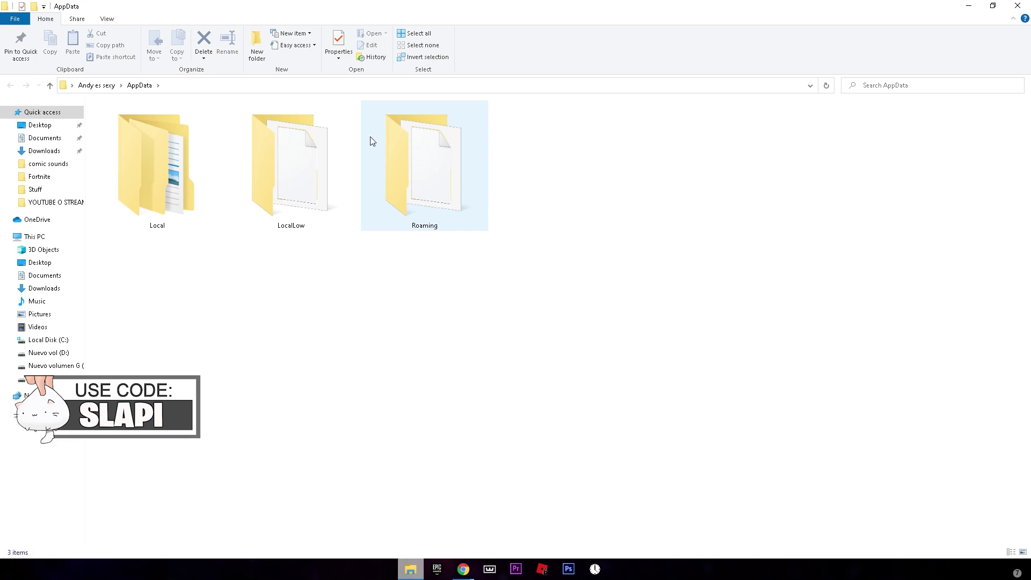
Browse to Local\FortniteGame\Saved\Config\WindowsClient
{"action": "double_click", "coordinate": [163, 176]}
{"action": "key", "text": "f"}
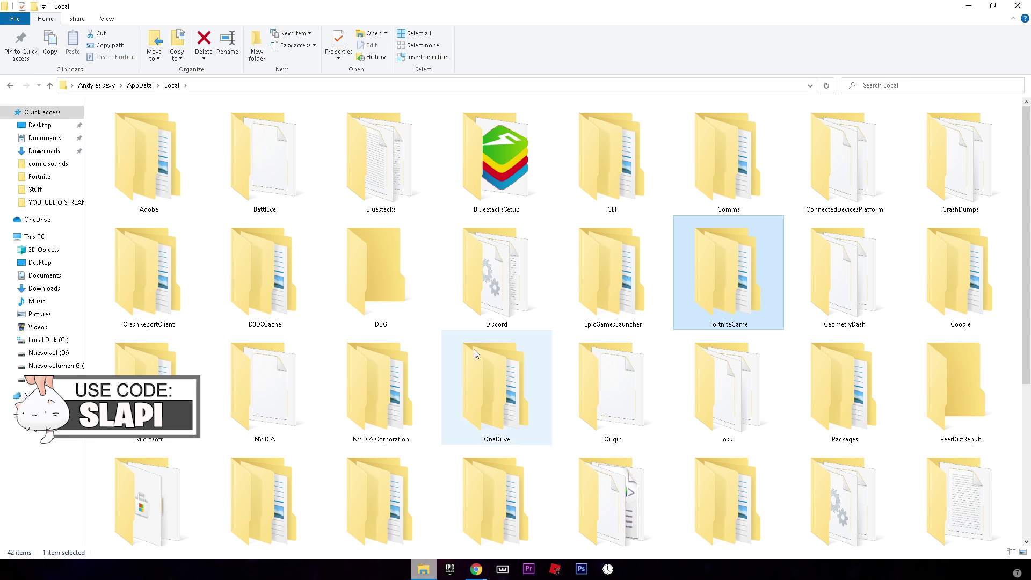
{"action": "double_click", "coordinate": [699, 298]}
{"action": "double_click", "coordinate": [188, 182]}
{"action": "left_click", "coordinate": [239, 166]}
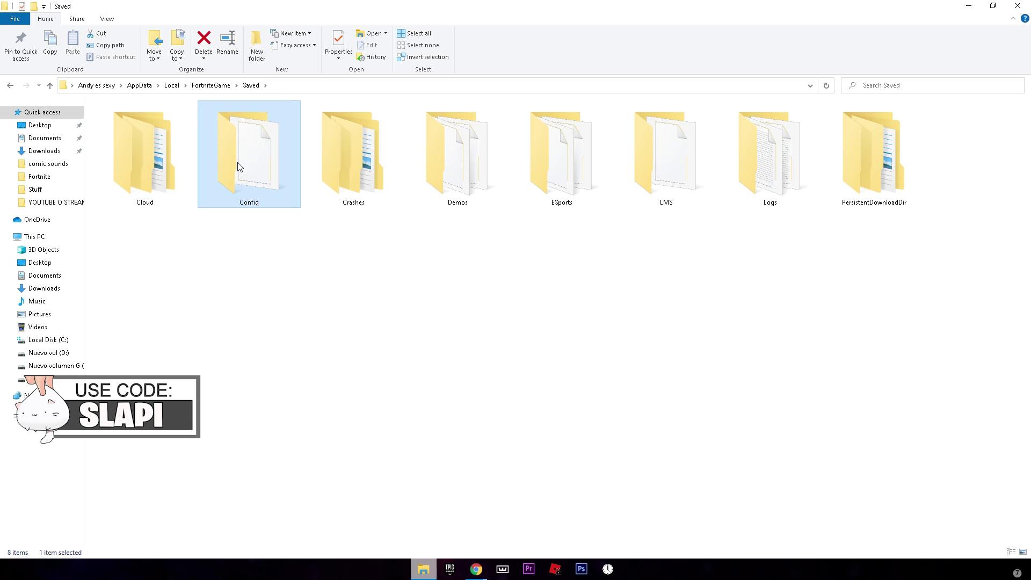
{"action": "double_click", "coordinate": [239, 166]}
{"action": "double_click", "coordinate": [160, 142]}
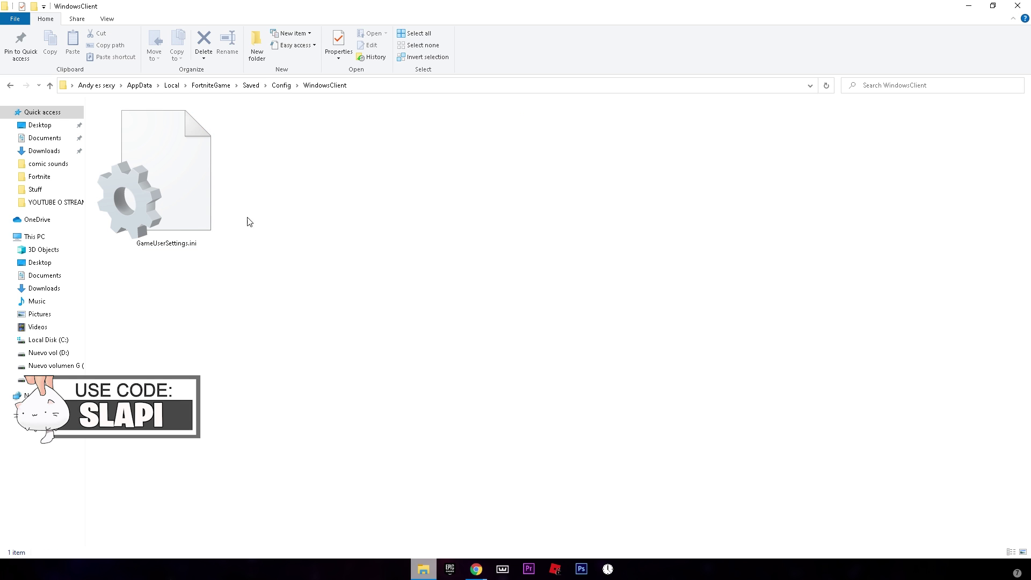
Check GameUserSettings.ini's Properties, then open the file in Notepad
{"action": "right_click", "coordinate": [165, 168]}
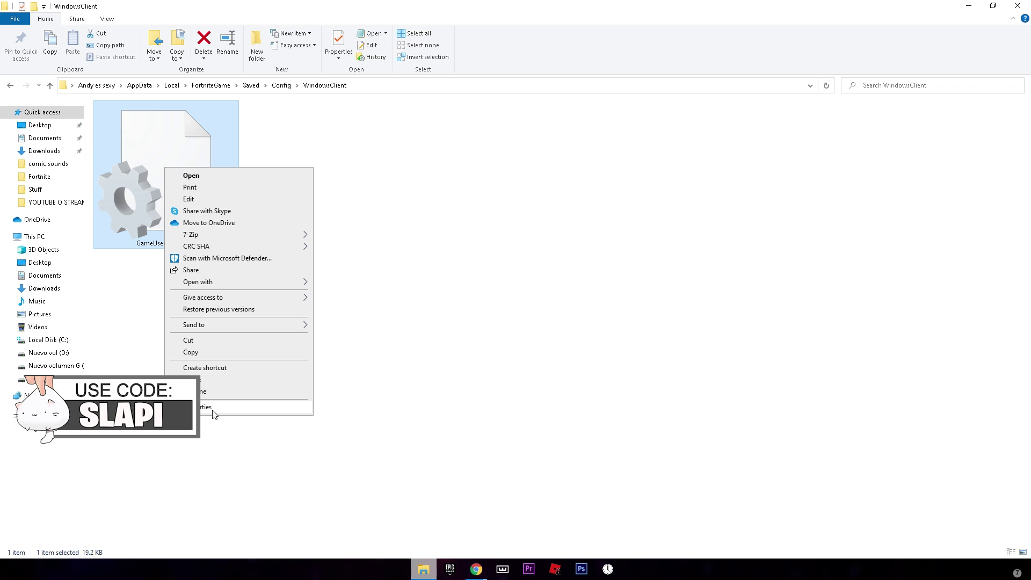
{"action": "left_click", "coordinate": [214, 408]}
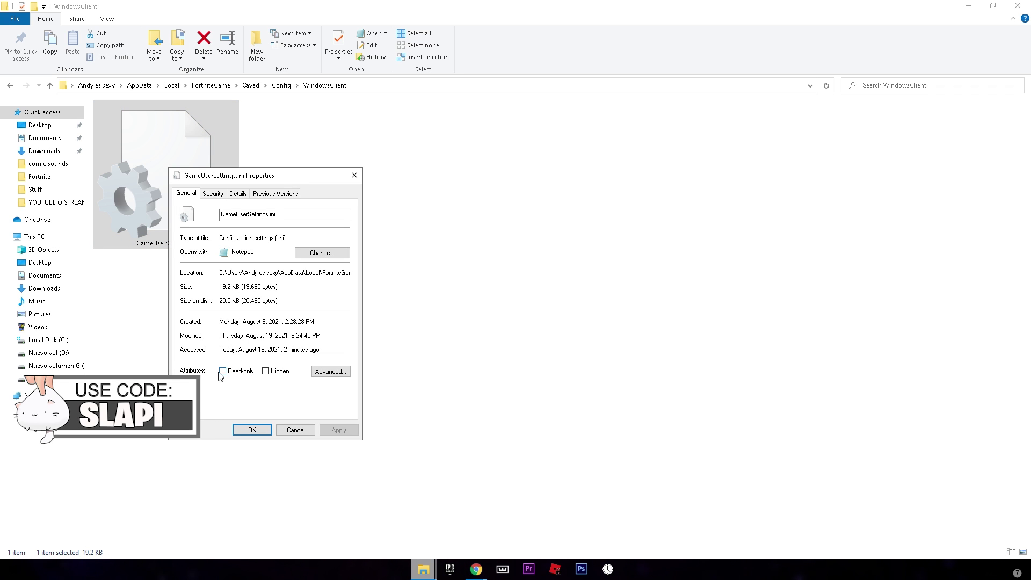
{"action": "left_click", "coordinate": [359, 173]}
{"action": "double_click", "coordinate": [168, 172]}
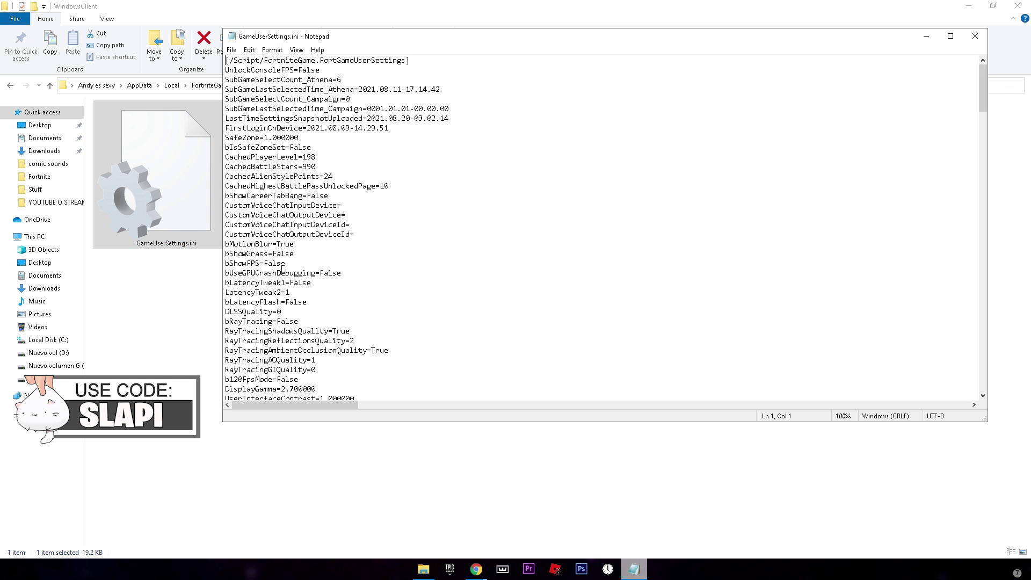
Change ResolutionSizeX/Y, LastUserConfirmed and DesiredScreenWidth/Height values to 678 and 480
{"action": "left_click", "coordinate": [950, 36]}
{"action": "scroll", "coordinate": [348, 374], "scroll_direction": "down", "scroll_amount": 15}
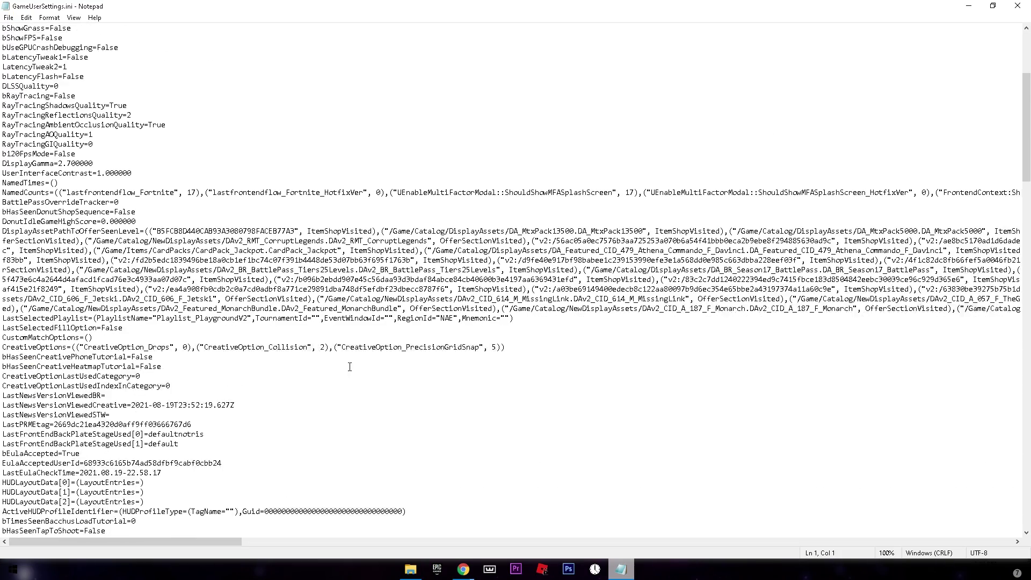
{"action": "scroll", "coordinate": [347, 375], "scroll_direction": "down", "scroll_amount": 20}
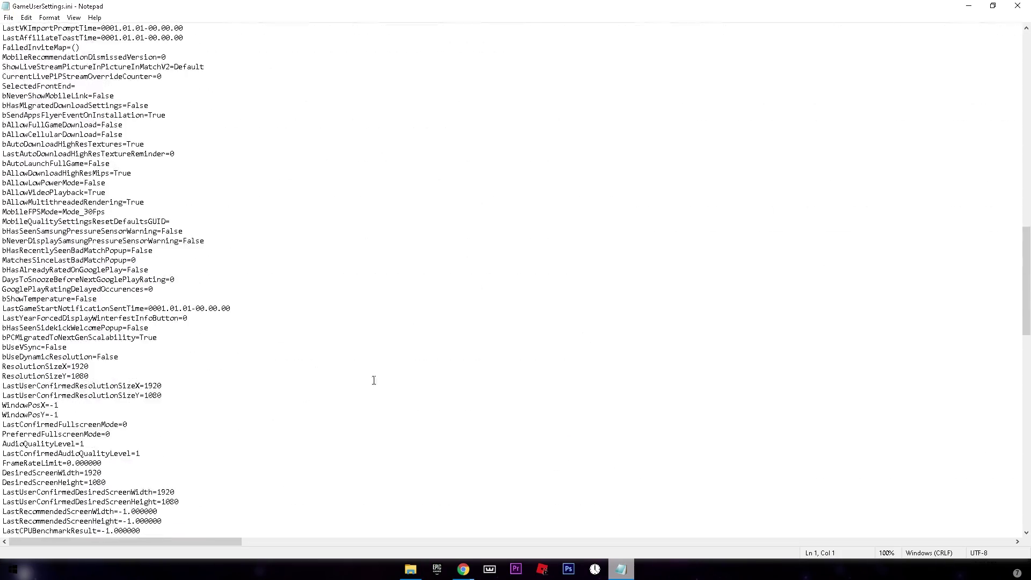
{"action": "left_click_drag", "start_coordinate": [172, 393], "coordinate": [2, 356]}
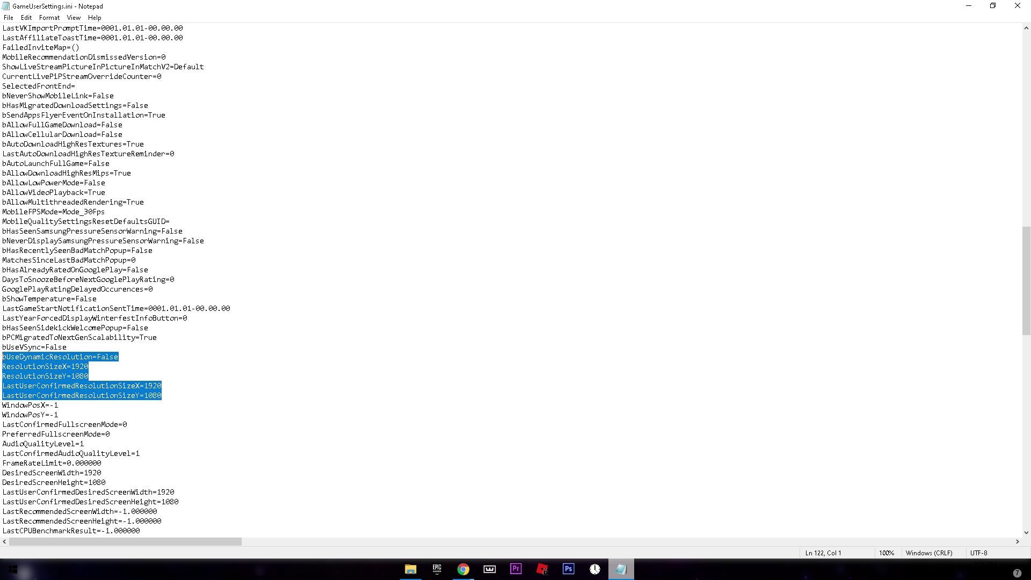
{"action": "left_click_drag", "start_coordinate": [178, 502], "coordinate": [2, 473]}
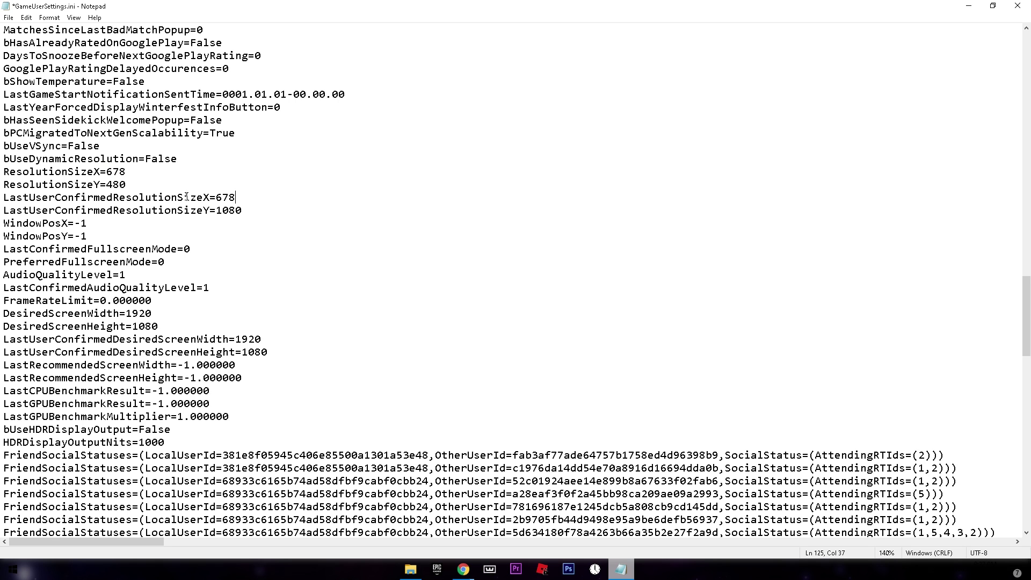
{"action": "left_click_drag", "start_coordinate": [235, 210], "coordinate": [29, 159]}
{"action": "left_click_drag", "start_coordinate": [235, 365], "coordinate": [16, 300]}
Save GameUserSettings.ini and restore Notepad to a smaller window
{"action": "left_click", "coordinate": [369, 279]}
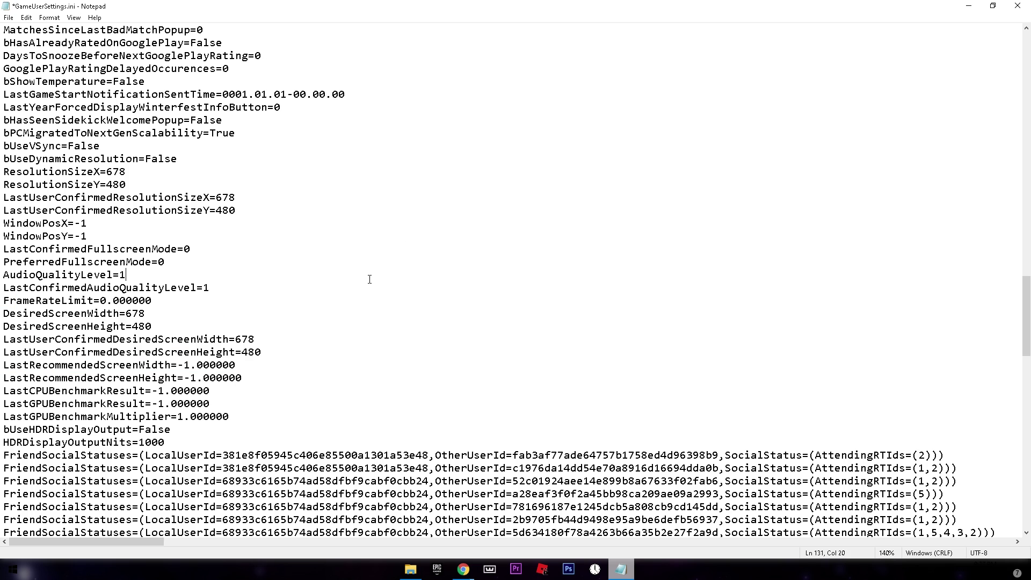
{"action": "left_click", "coordinate": [11, 17]}
{"action": "left_click", "coordinate": [33, 63]}
{"action": "double_click", "coordinate": [462, 6]}
Close Notepad and the WindowsClient folder, refresh the desktop, and reopen its context menu
{"action": "left_click", "coordinate": [746, 123]}
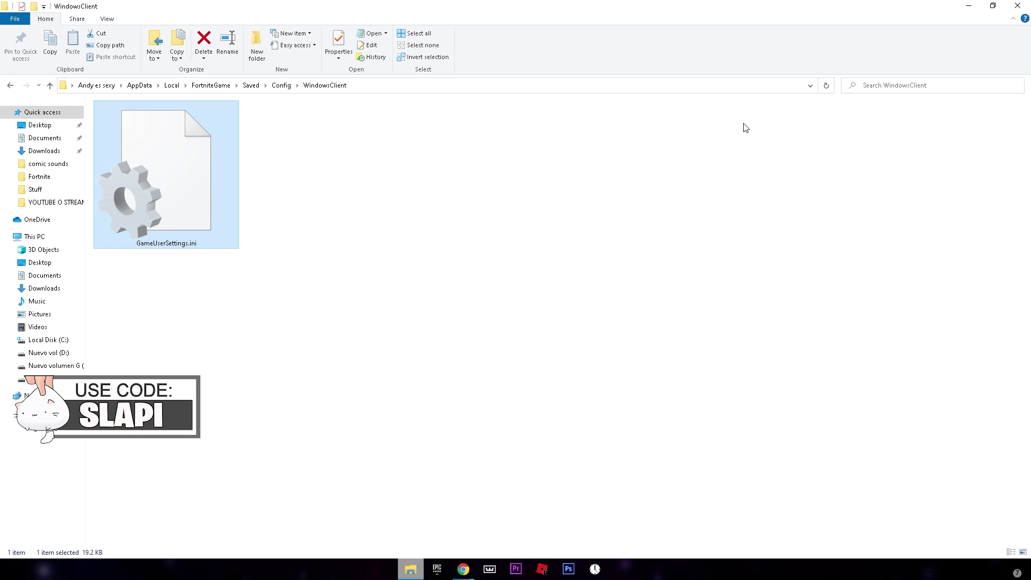
{"action": "left_click", "coordinate": [1017, 5]}
{"action": "right_click", "coordinate": [446, 173]}
{"action": "left_click", "coordinate": [483, 203]}
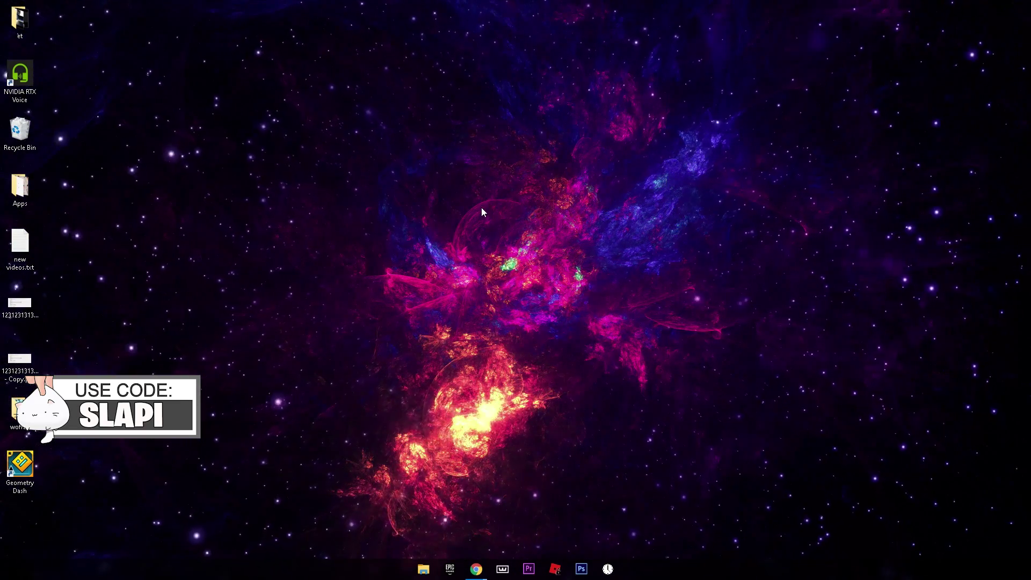
{"action": "right_click", "coordinate": [482, 208]}
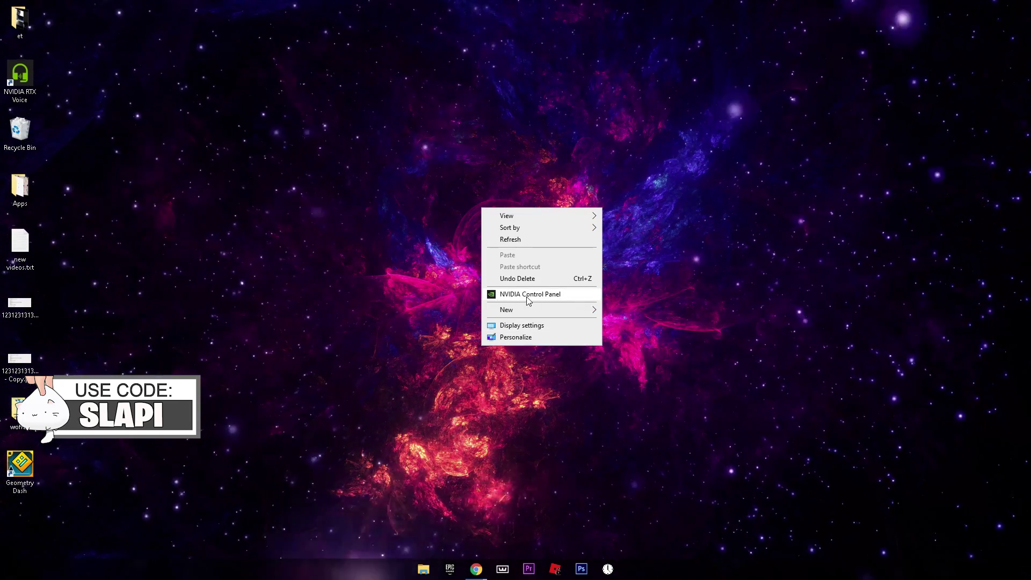
Apply Full-screen scaling in NVIDIA Control Panel's Adjust desktop size and position page
{"action": "left_click", "coordinate": [591, 294]}
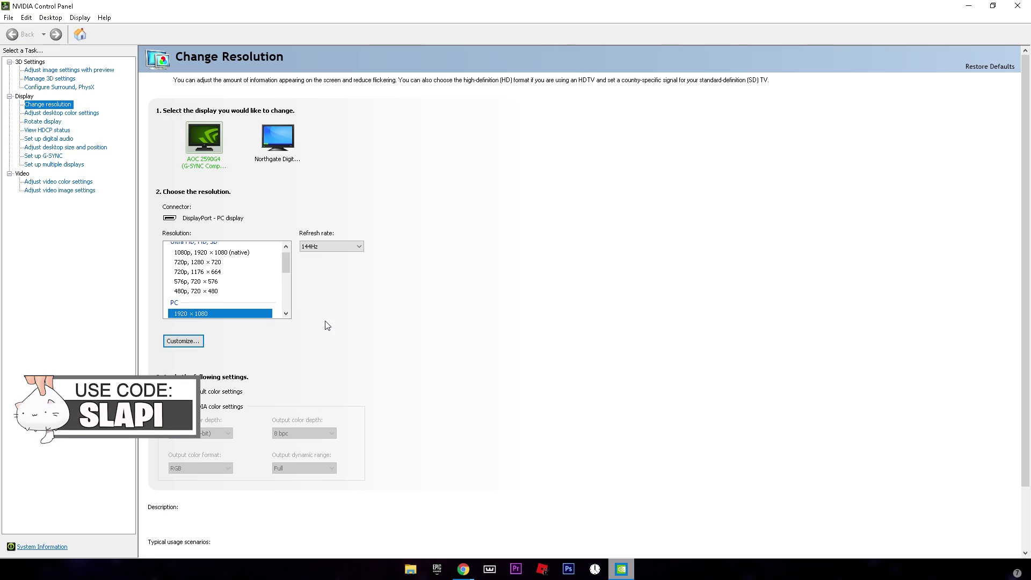
{"action": "left_click", "coordinate": [70, 148]}
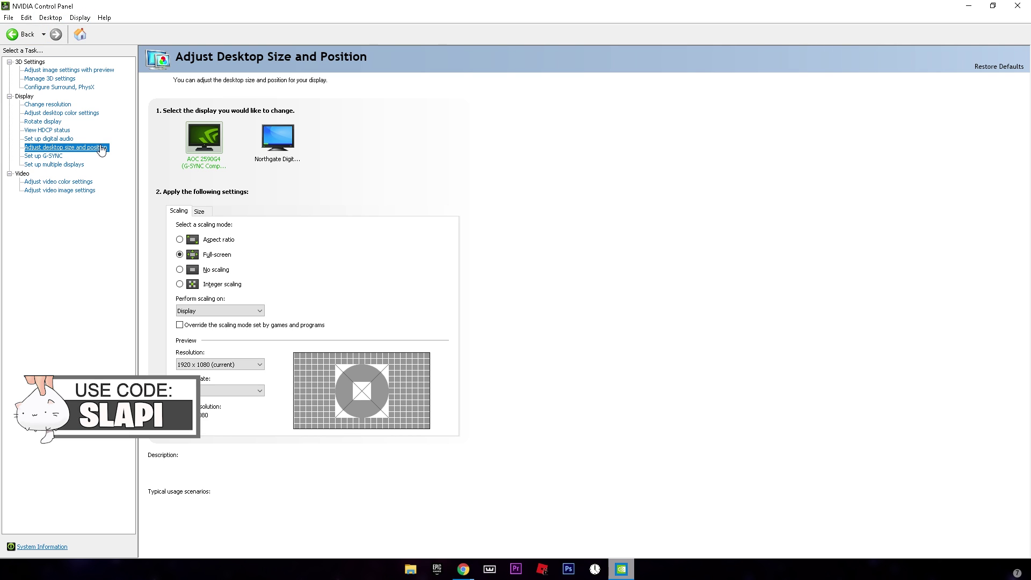
{"action": "left_click", "coordinate": [179, 254]}
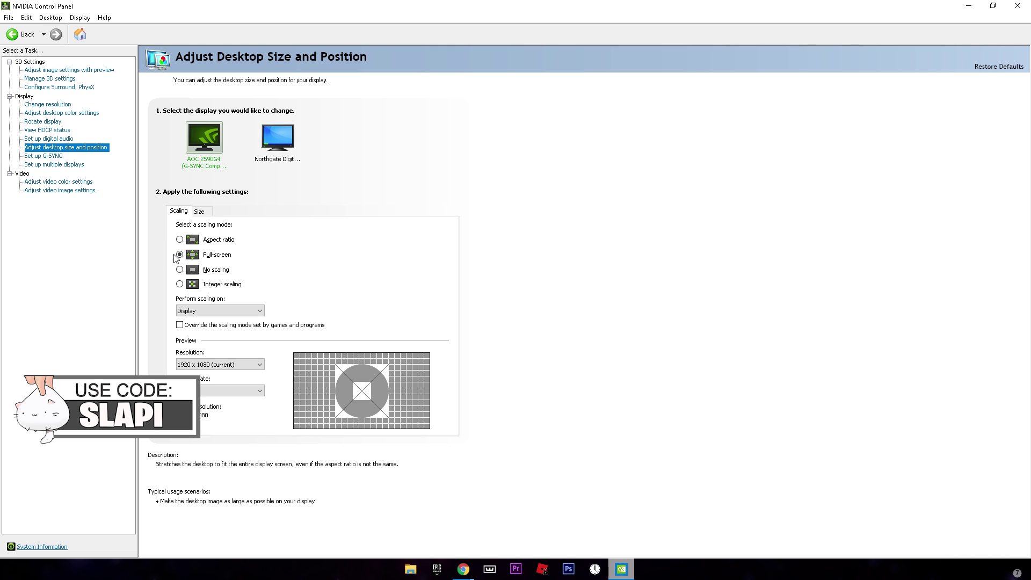
{"action": "left_click", "coordinate": [182, 239]}
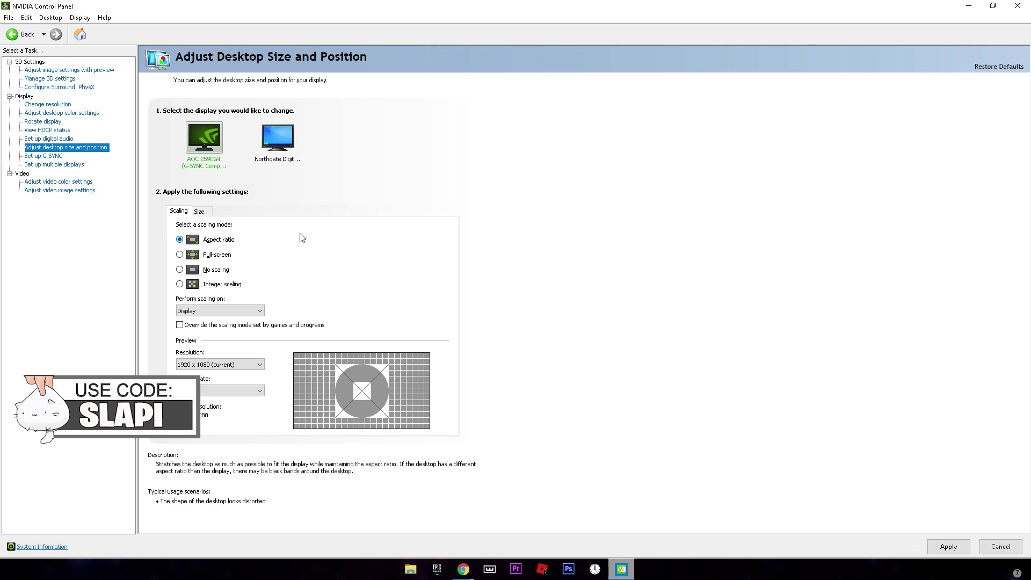
{"action": "left_click", "coordinate": [217, 254]}
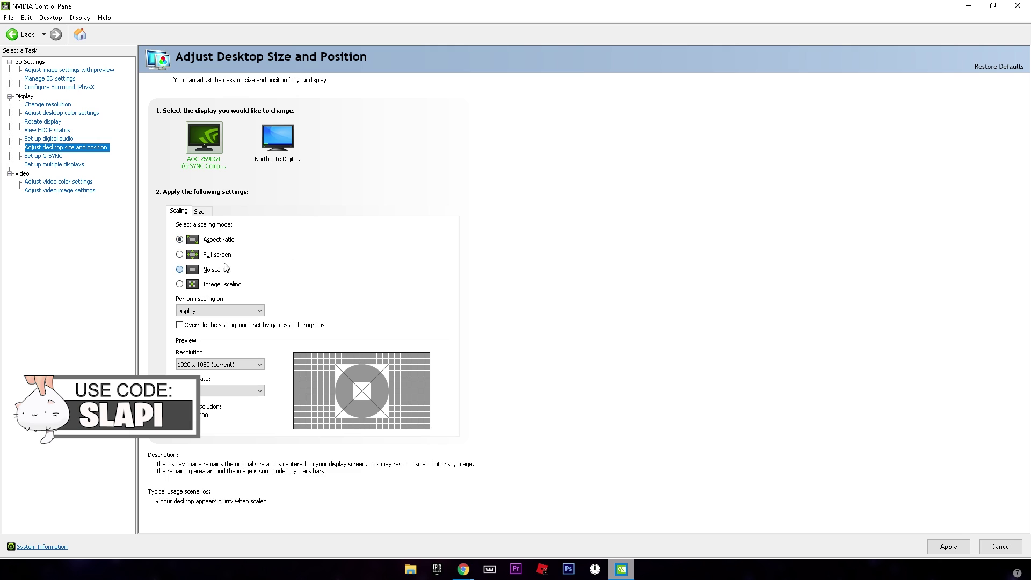
{"action": "left_click", "coordinate": [940, 546]}
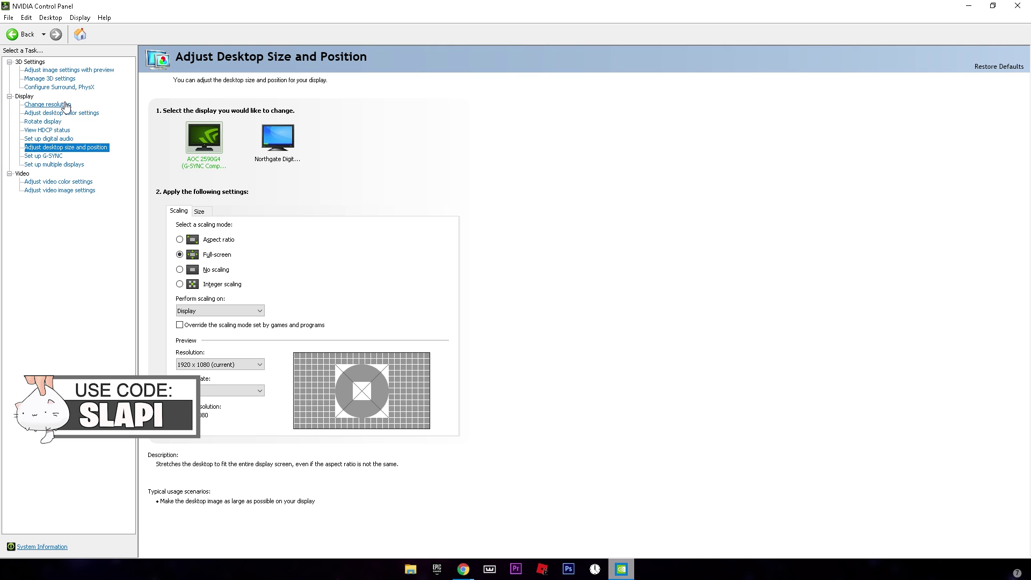
{"action": "left_click", "coordinate": [48, 104]}
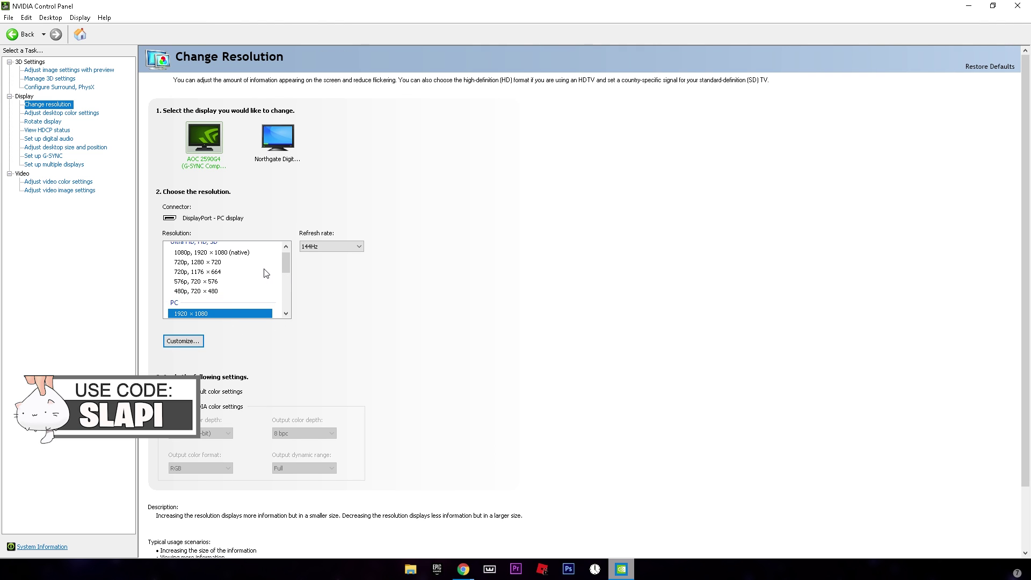
Reselect 1920 × 1080 in the Resolution list and open the Customize dialog
{"action": "scroll", "coordinate": [265, 274], "scroll_direction": "down", "scroll_amount": 3}
{"action": "left_click", "coordinate": [279, 264]}
{"action": "left_click_drag", "start_coordinate": [285, 266], "coordinate": [290, 310]}
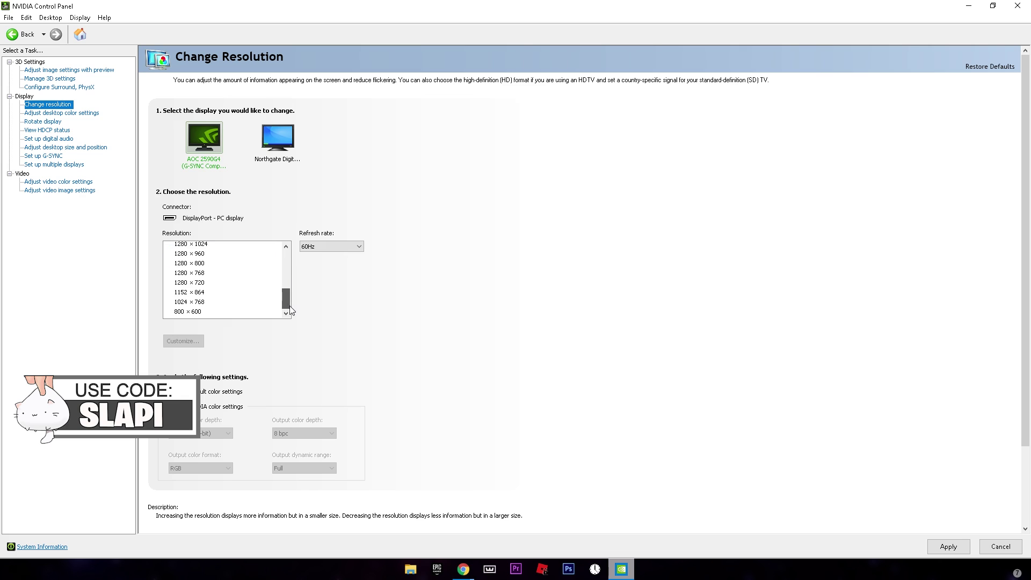
{"action": "left_click", "coordinate": [188, 312]}
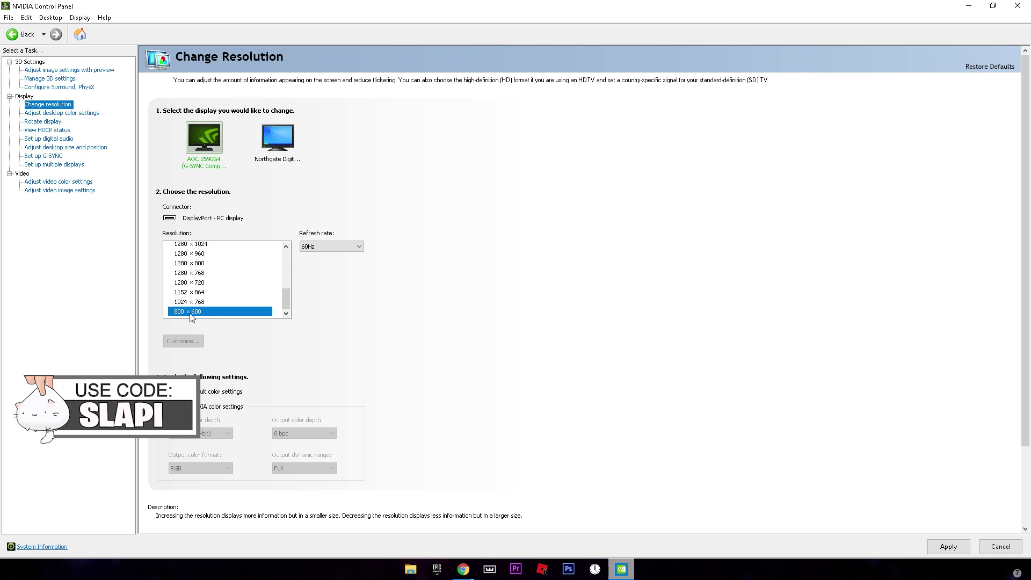
{"action": "scroll", "coordinate": [209, 306], "scroll_direction": "up", "scroll_amount": 7}
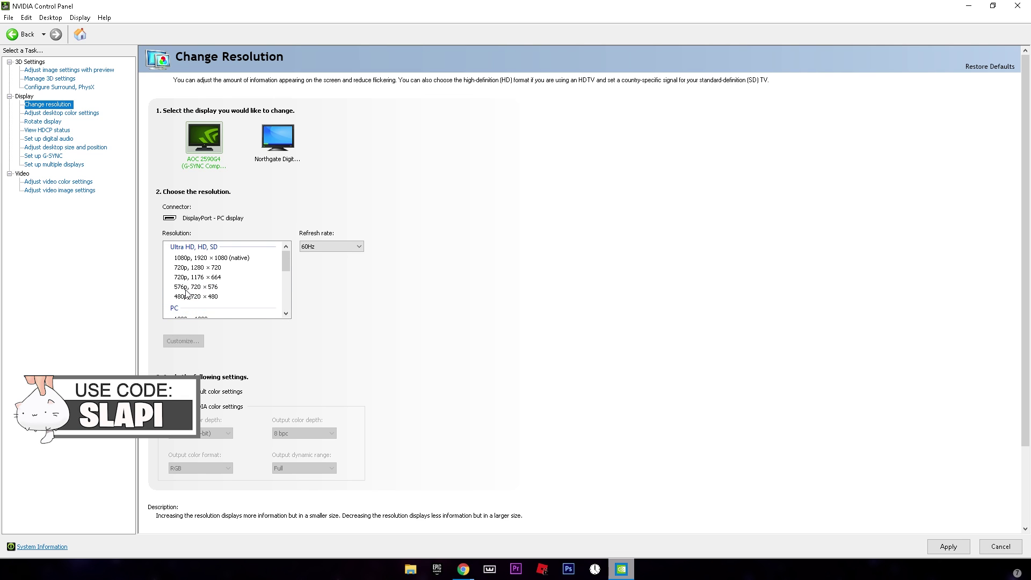
{"action": "left_click", "coordinate": [188, 300]}
{"action": "left_click", "coordinate": [183, 341]}
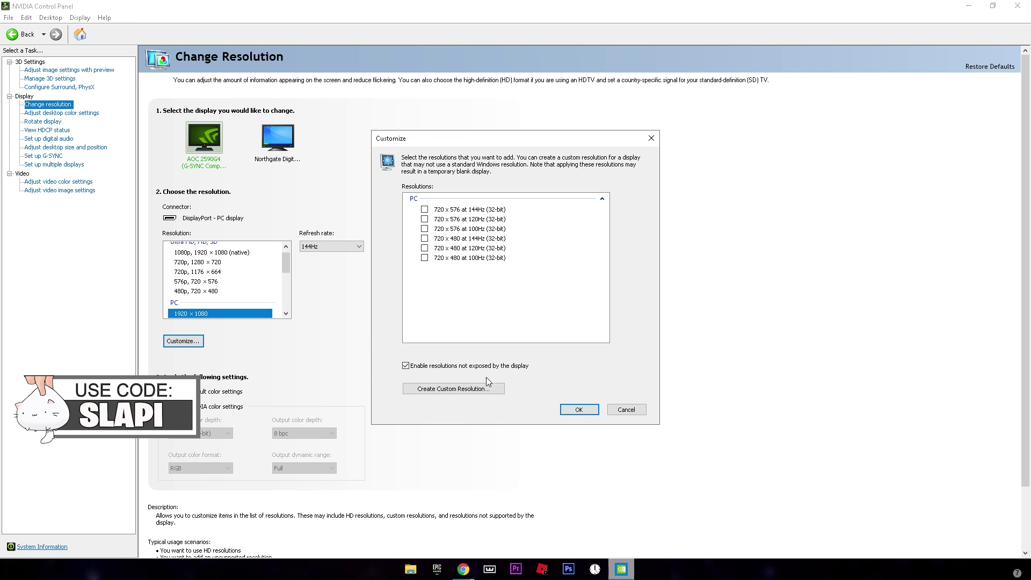
Create and save a custom resolution of 678 horizontal by 480 vertical
{"action": "left_click", "coordinate": [452, 389]}
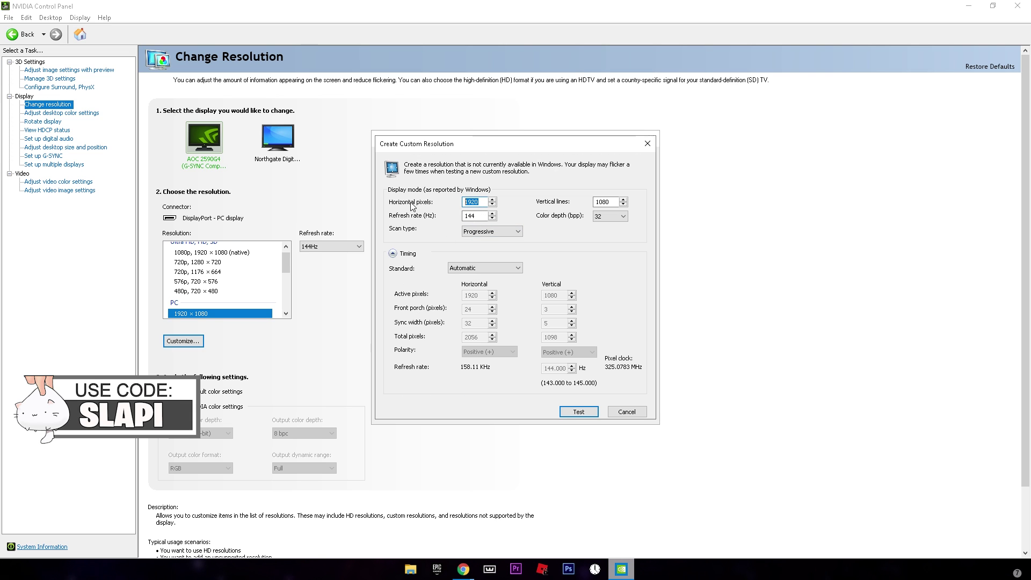
{"action": "type", "text": "678"}
{"action": "key", "text": "Tab"}
{"action": "type", "text": "480"}
{"action": "key", "text": "Tab"}
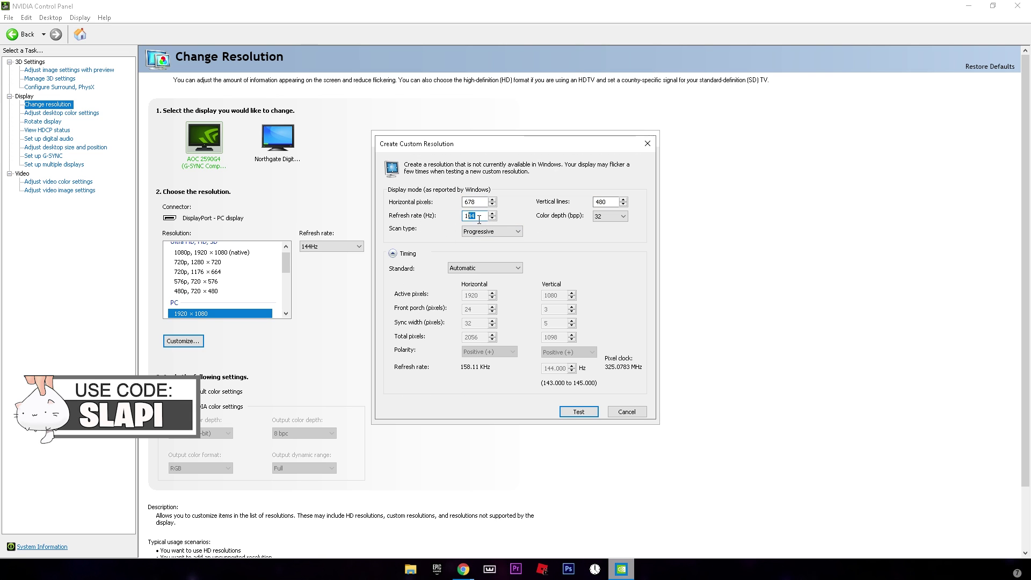
{"action": "type", "text": "60"}
{"action": "left_click", "coordinate": [577, 412]}
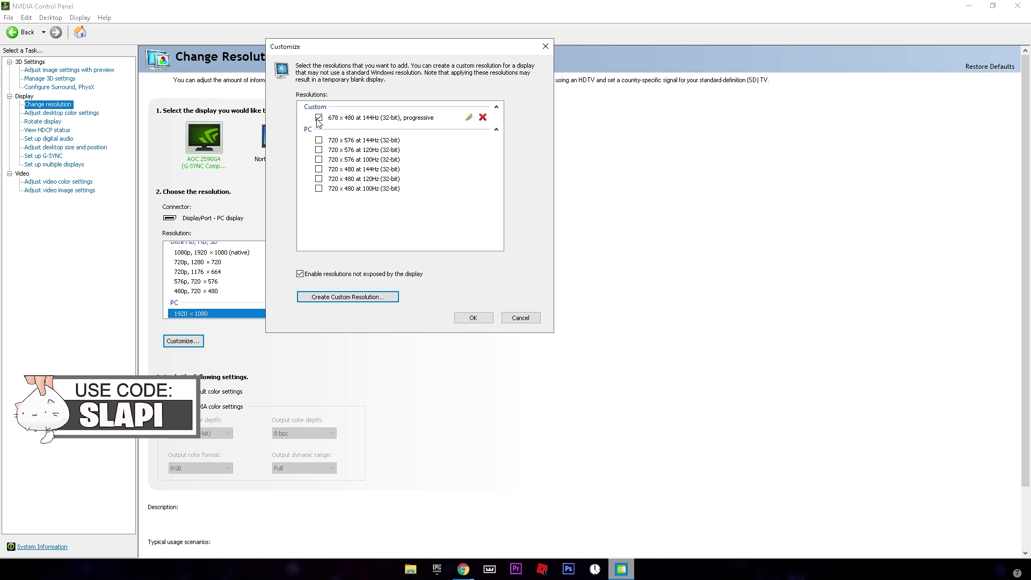
Enable the custom 678 × 480 entry and select it in the Change Resolution list
{"action": "left_click", "coordinate": [318, 118]}
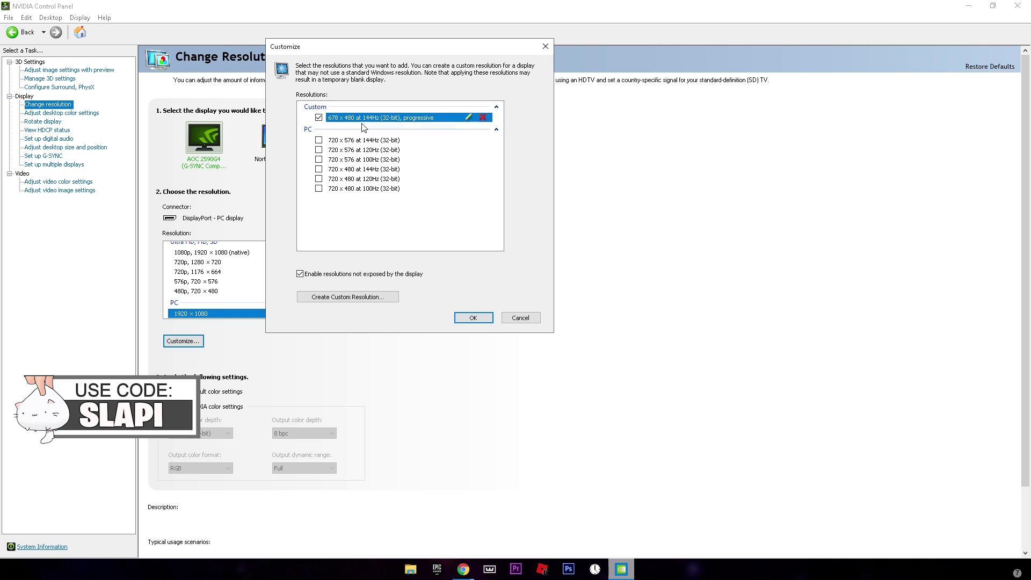
{"action": "left_click", "coordinate": [471, 317]}
{"action": "scroll", "coordinate": [283, 256], "scroll_direction": "up", "scroll_amount": 2}
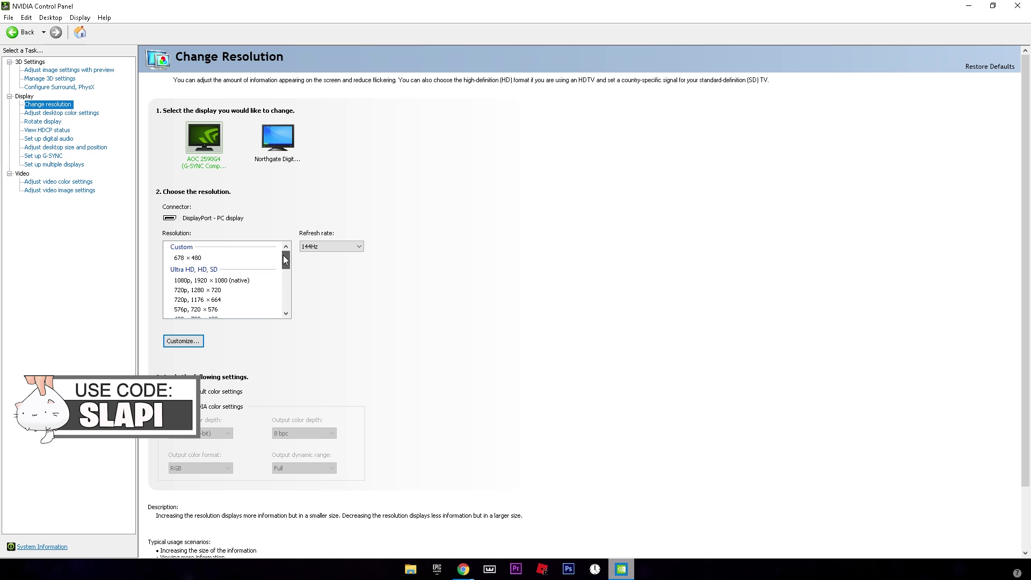
{"action": "left_click", "coordinate": [198, 257]}
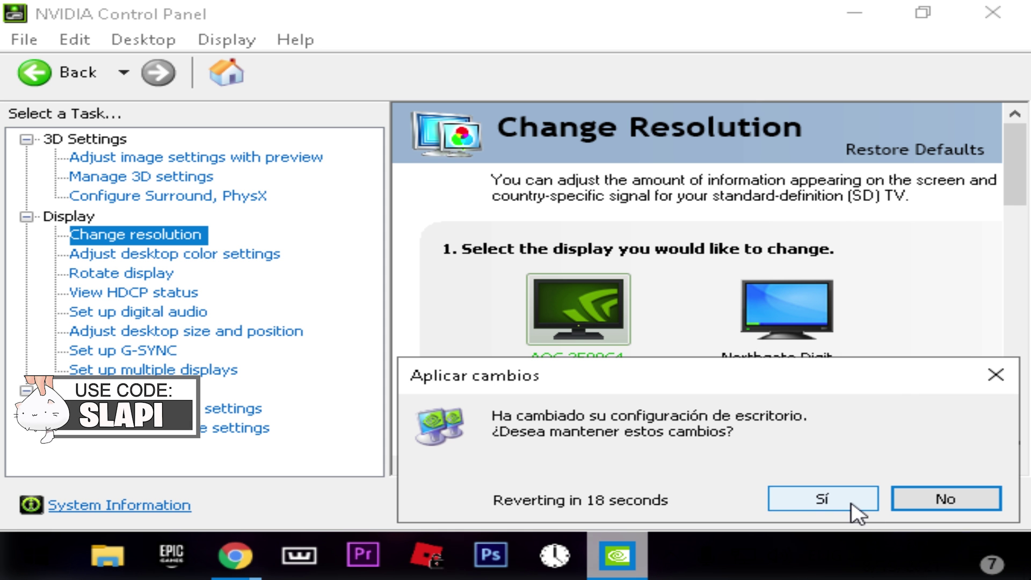
Keep the 678 × 480 display mode, close NVIDIA Control Panel, and refresh the desktop
{"action": "left_click_drag", "start_coordinate": [682, 371], "coordinate": [596, 302]}
{"action": "left_click", "coordinate": [732, 428]}
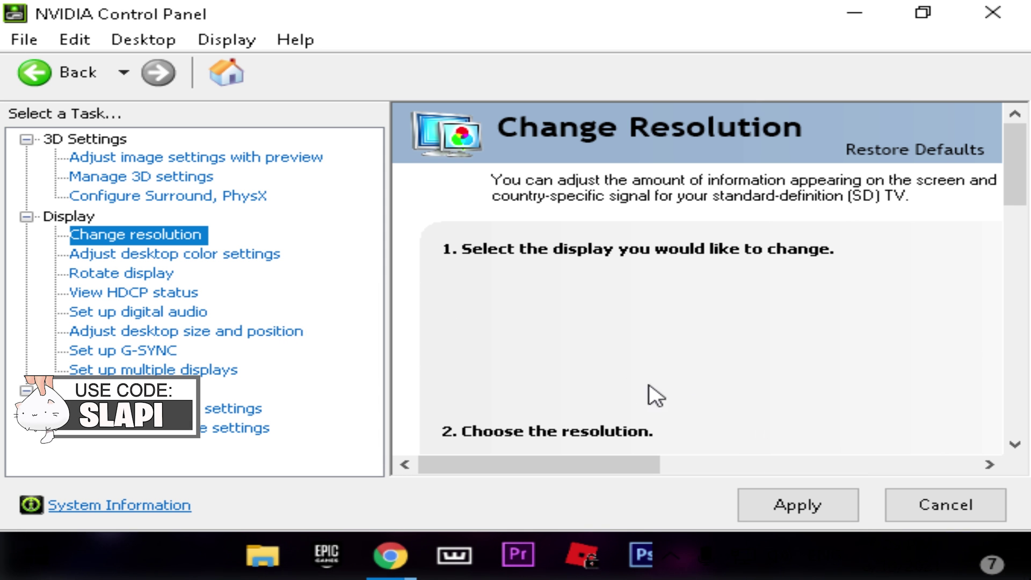
{"action": "left_click", "coordinate": [999, 12]}
{"action": "right_click", "coordinate": [435, 176]}
{"action": "left_click", "coordinate": [497, 245]}
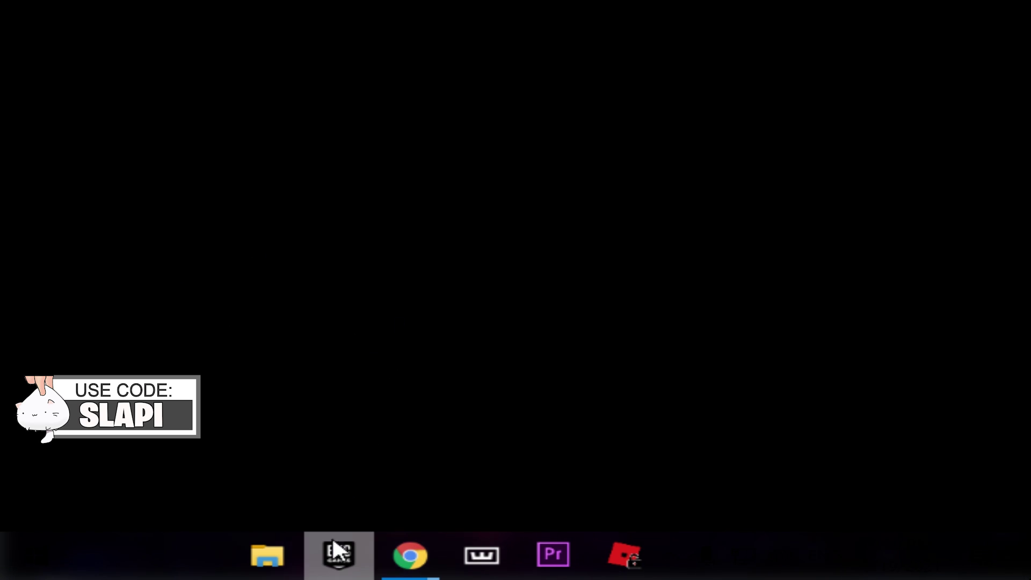
Launch Fortnite at 678 × 480 from the Epic Games launcher and open the lobby's mode selection
{"action": "left_click", "coordinate": [343, 565]}
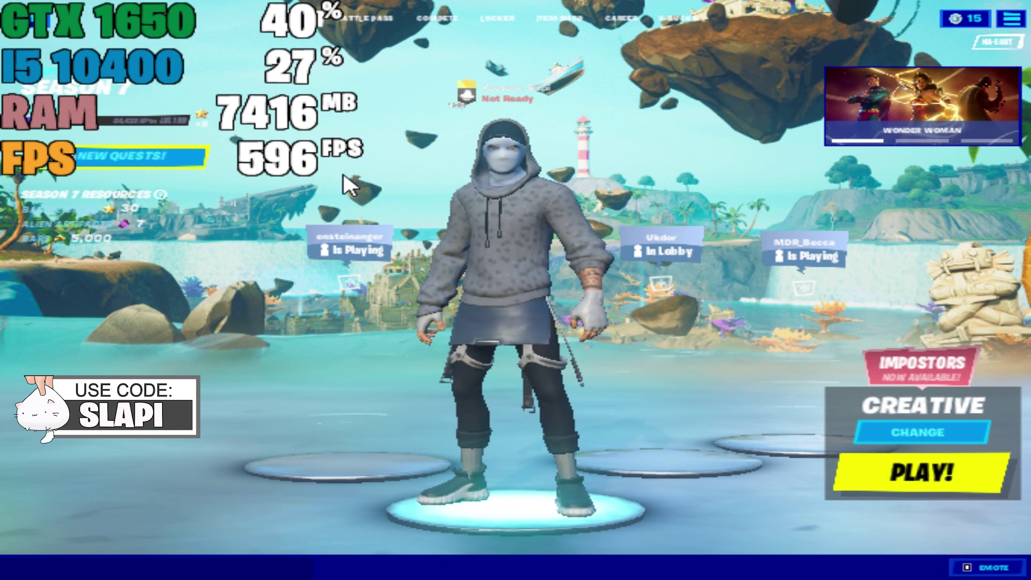
{"action": "left_click", "coordinate": [886, 432]}
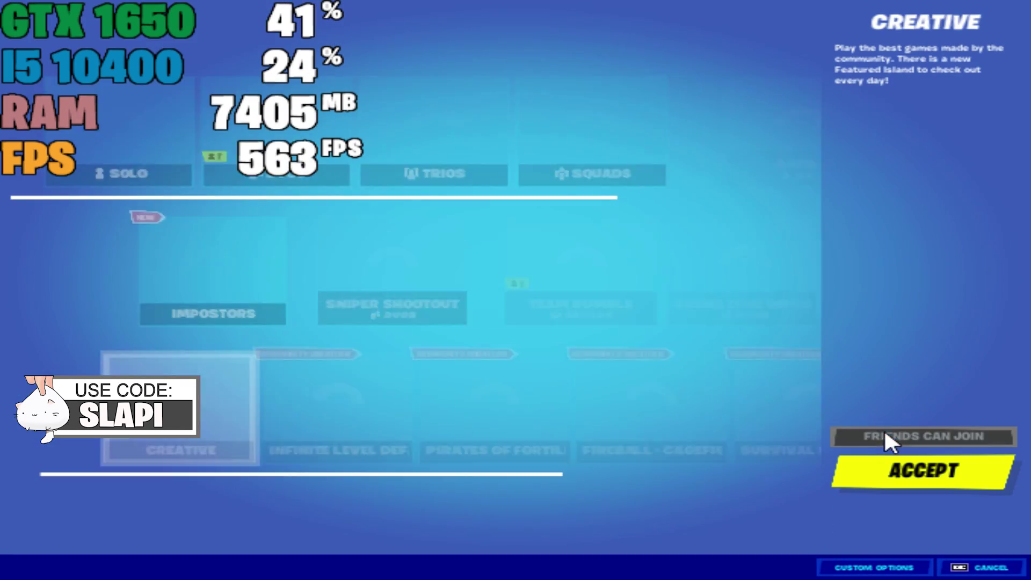